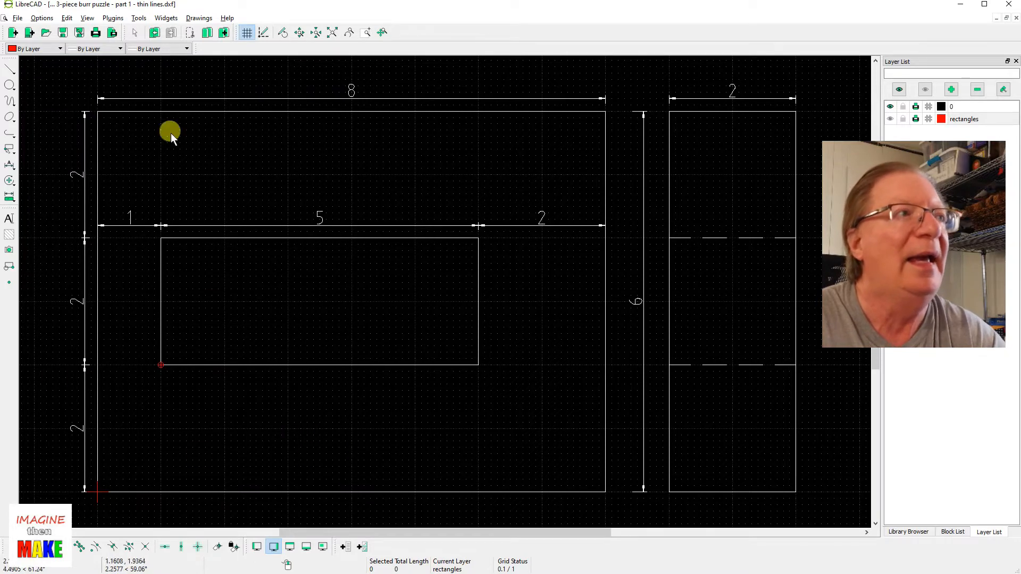
Step: View the part 2 drawing of the 3-piece burr puzzle and return to the part 1 drawing
click(195, 17)
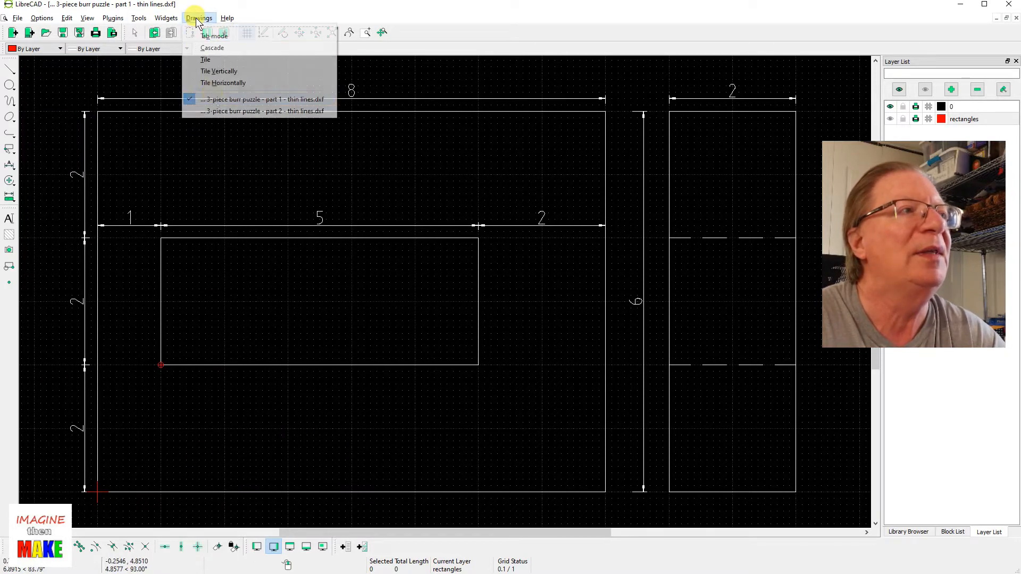
click(217, 112)
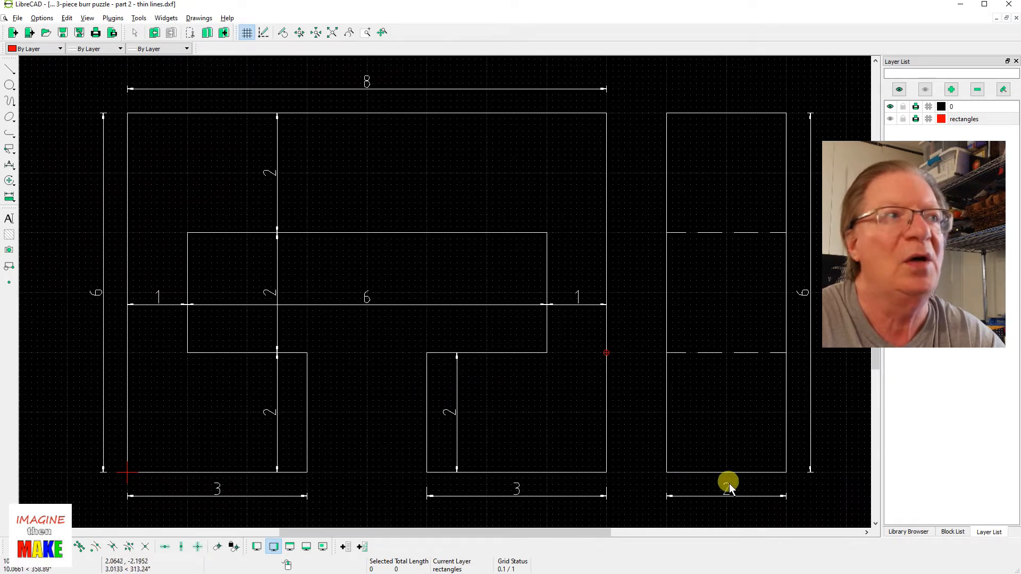
click(200, 19)
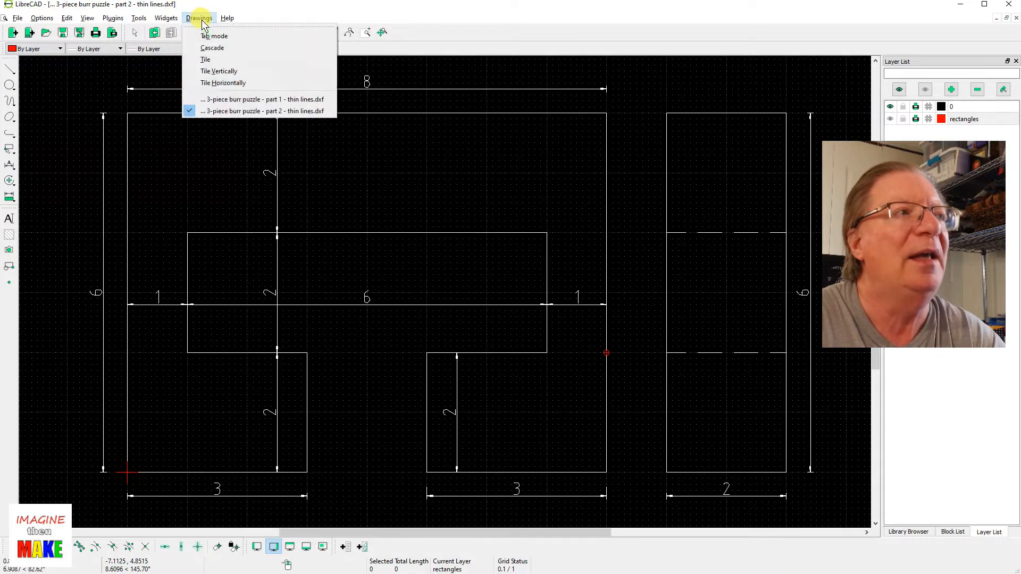
click(246, 99)
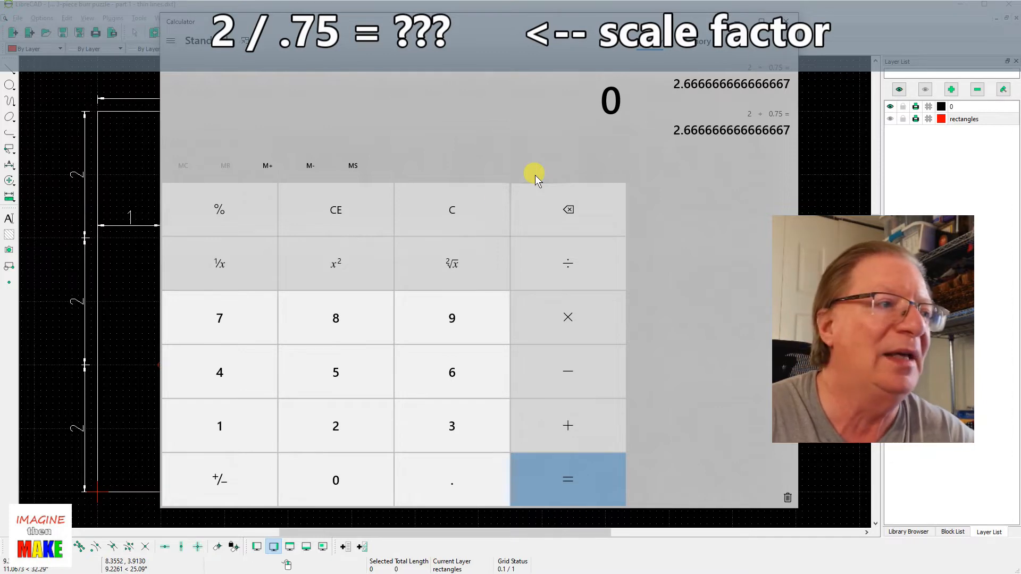
Step: Calculate the print scale factor in Calculator by dividing 2 by 0.75, and return to the LibreCAD drawing
drag(623, 21, 515, 22)
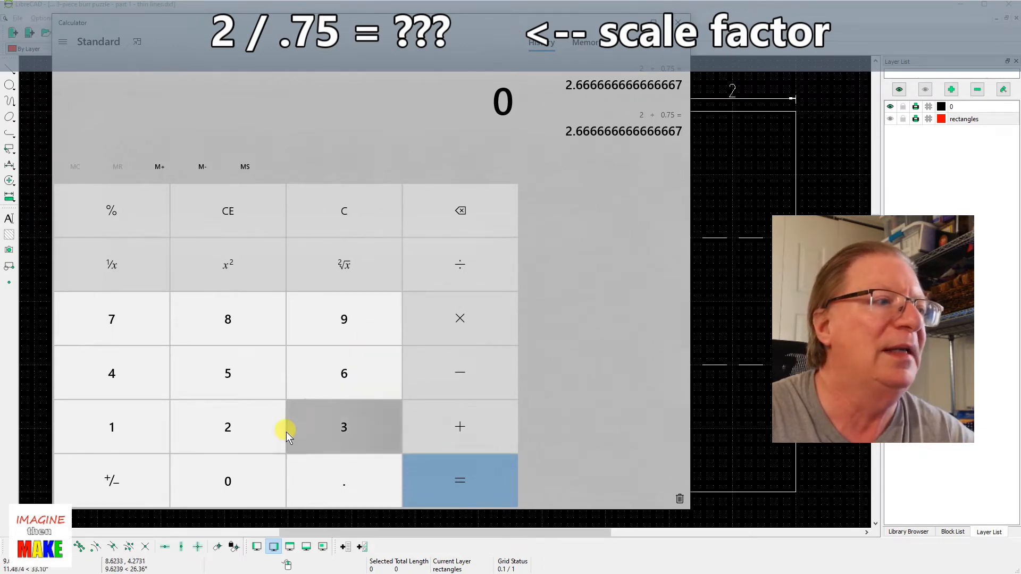
click(246, 433)
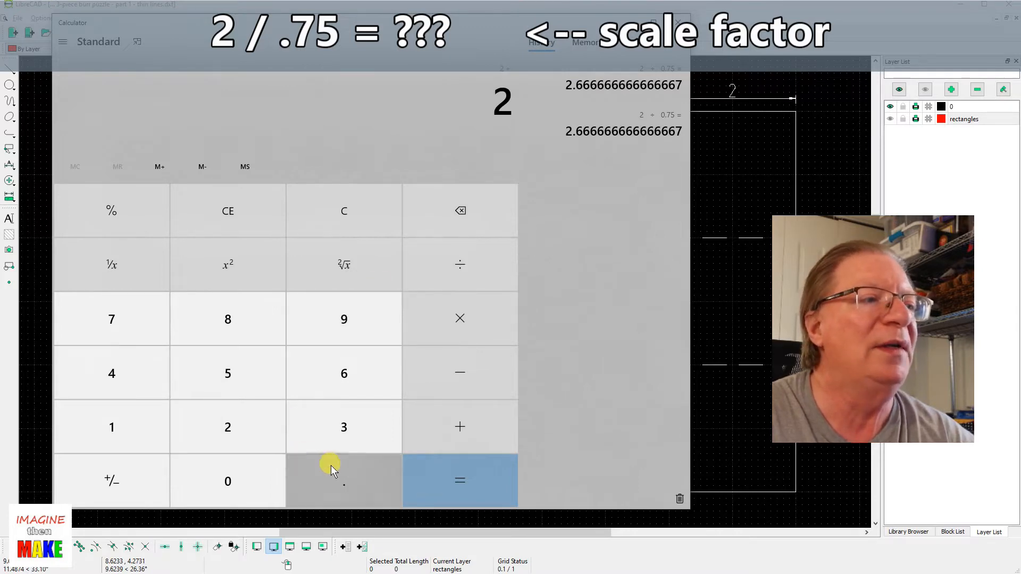
click(344, 476)
click(130, 329)
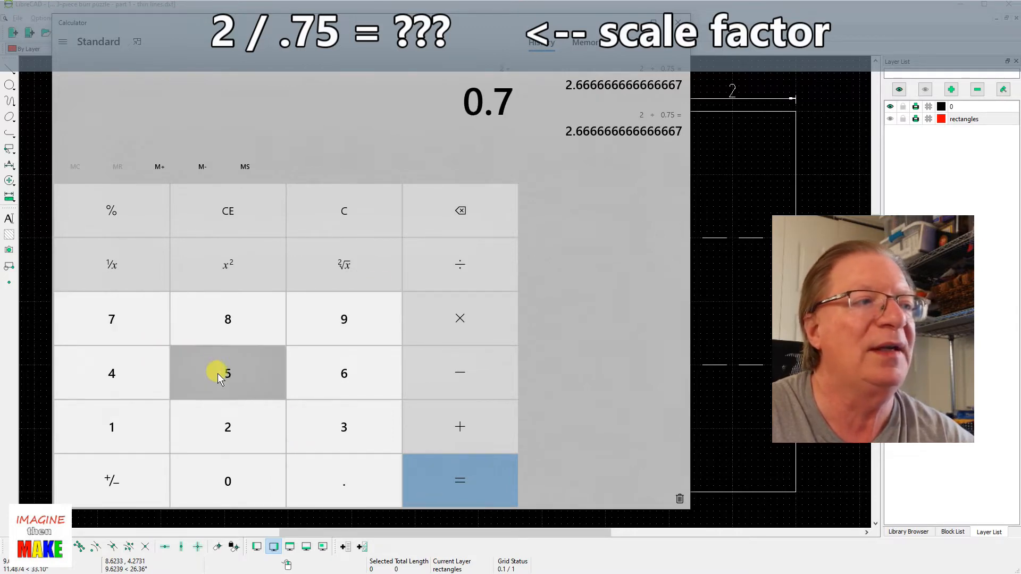
click(225, 375)
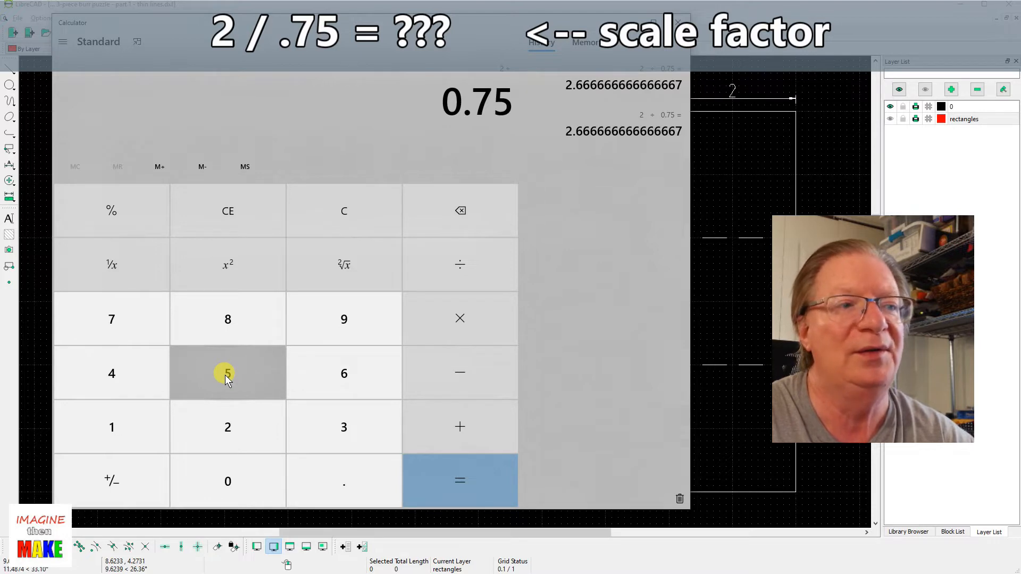
click(455, 474)
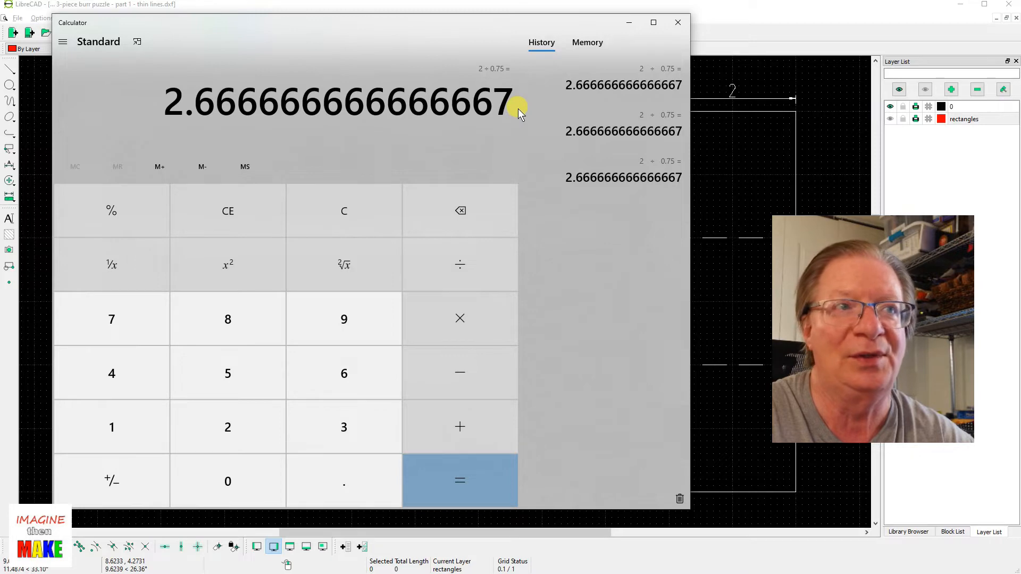
click(768, 27)
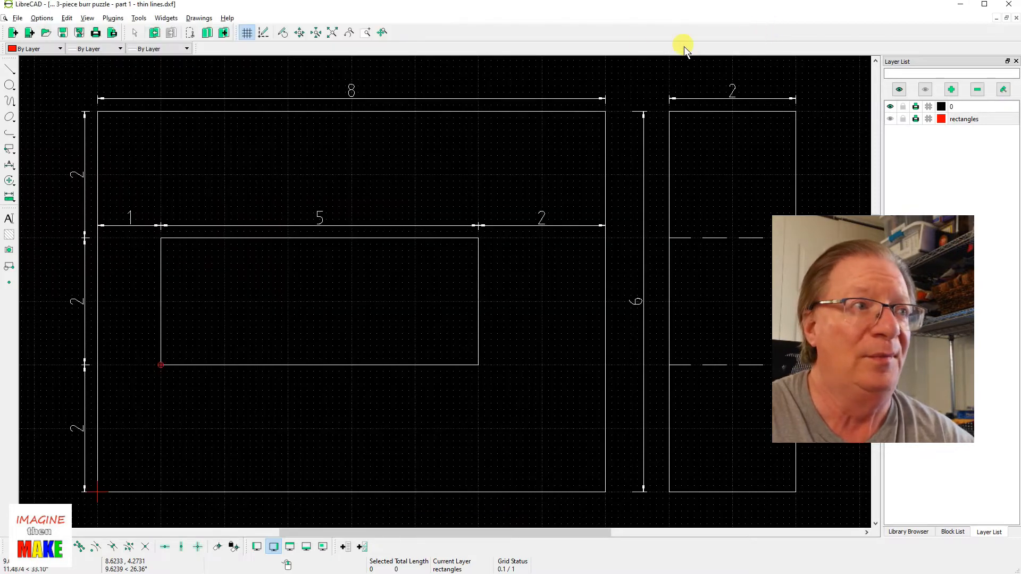
Step: Open the print preview of the part 1 drawing and shift the page slightly relative to the views
click(113, 34)
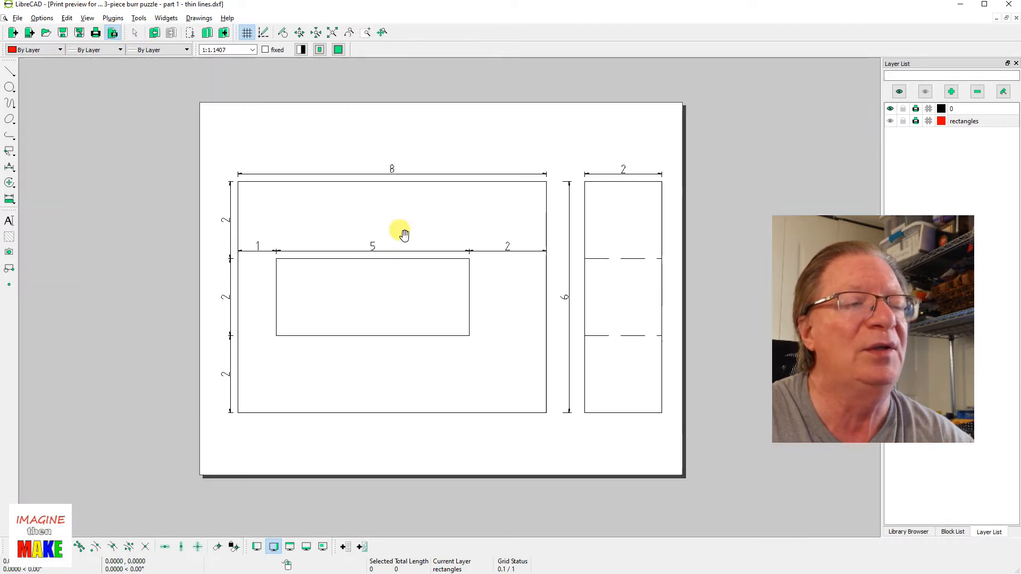
scroll(404, 234, down, 1)
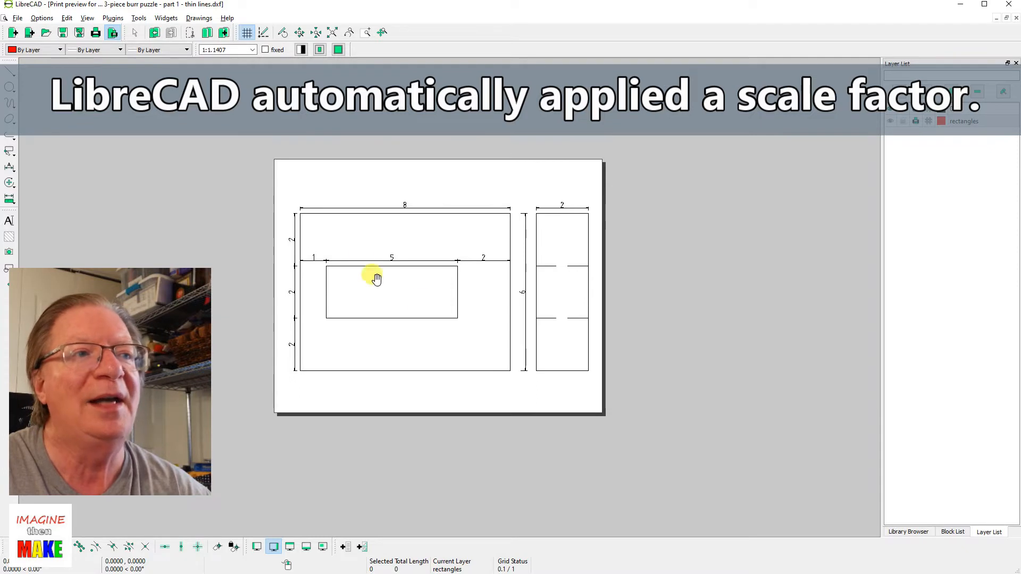
mouse_move(456, 177)
mouse_down()
mouse_move(463, 199)
mouse_move(437, 181)
mouse_up()
Step: Check the paper size and orientation in the current drawing preferences and close them
click(42, 18)
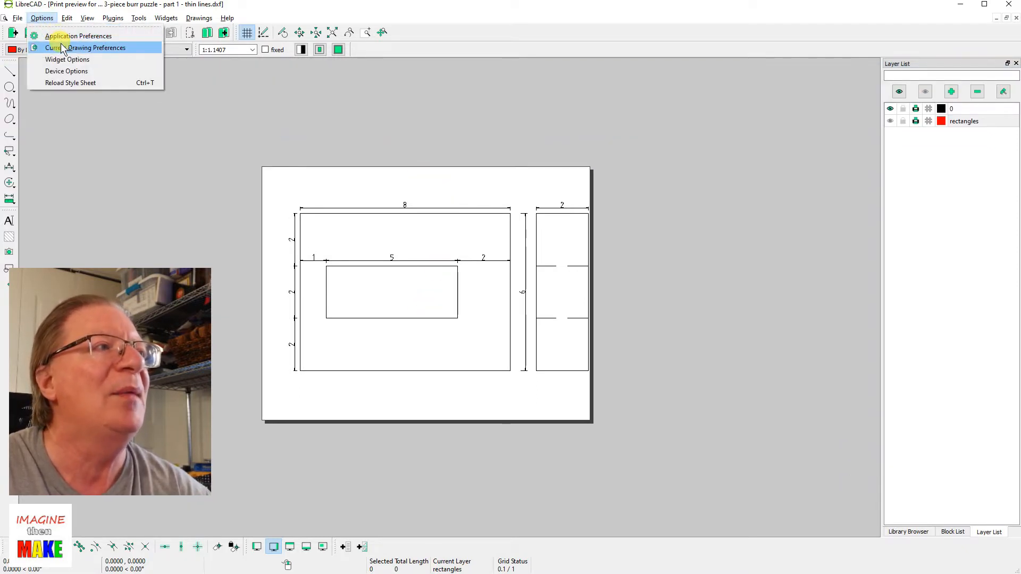
click(62, 48)
click(365, 210)
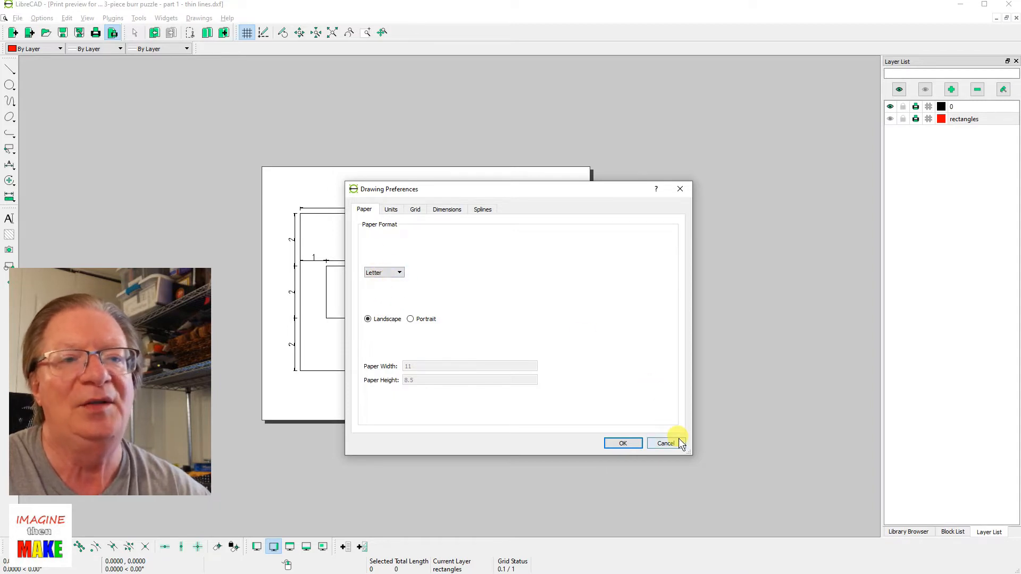
click(623, 443)
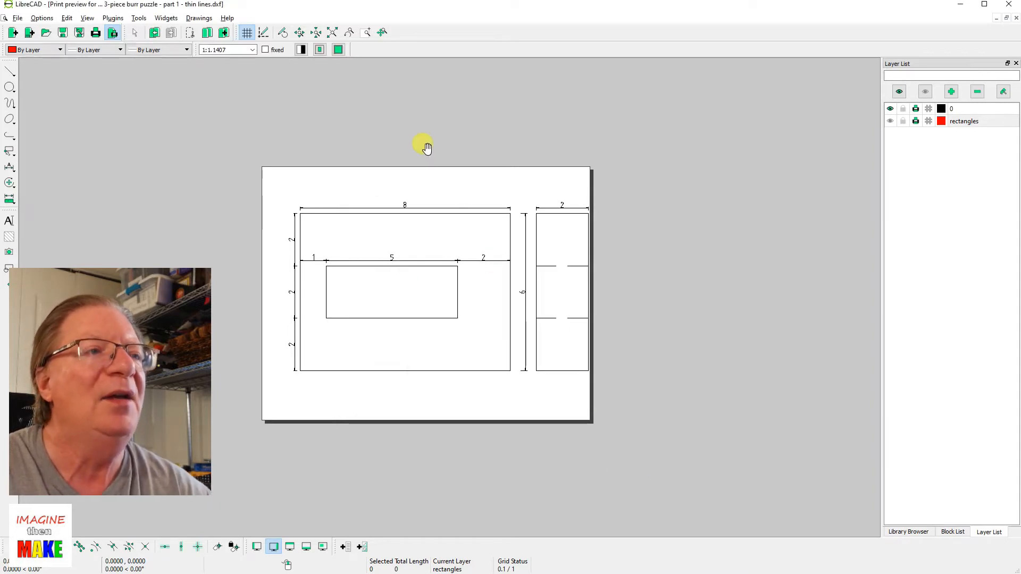
Step: Move the preview page so both views lie inside it and set the print scale to 1:1
drag(459, 179, 477, 178)
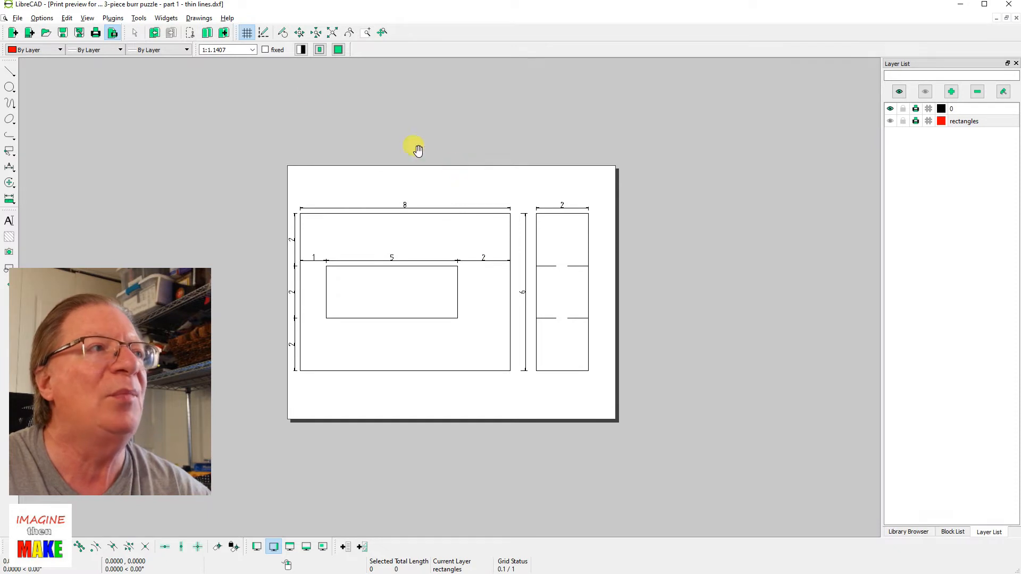
click(235, 50)
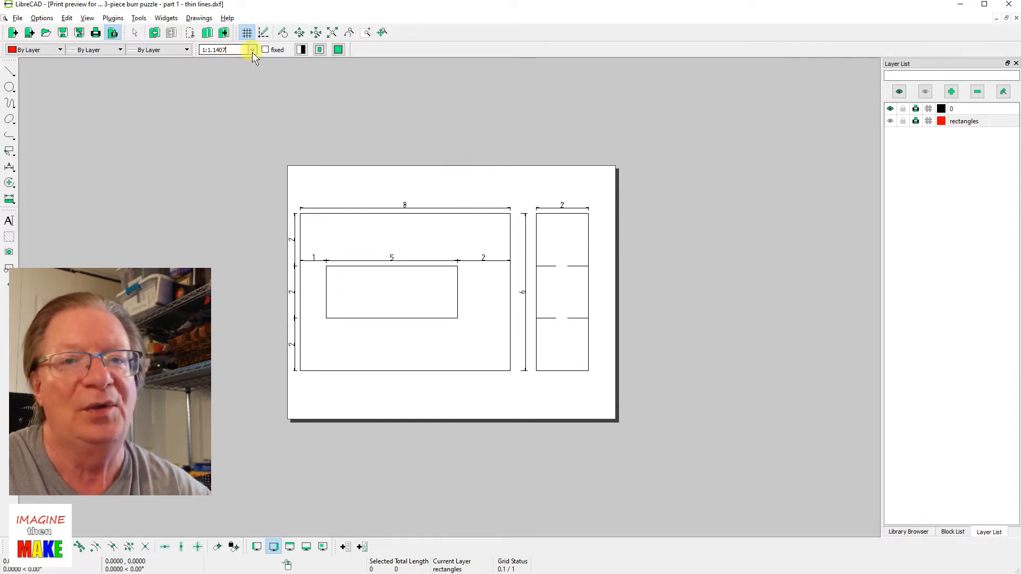
click(252, 52)
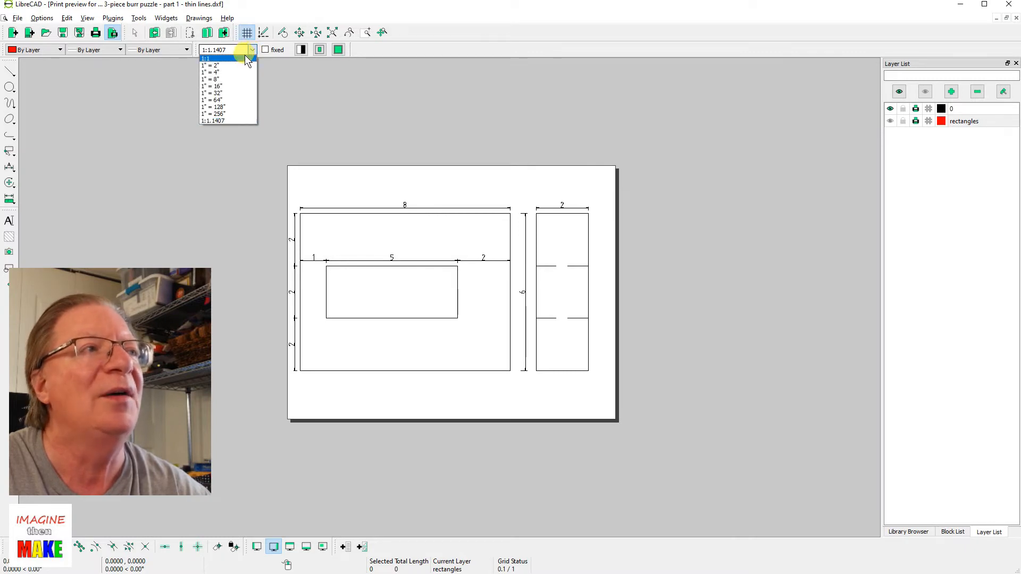
click(234, 59)
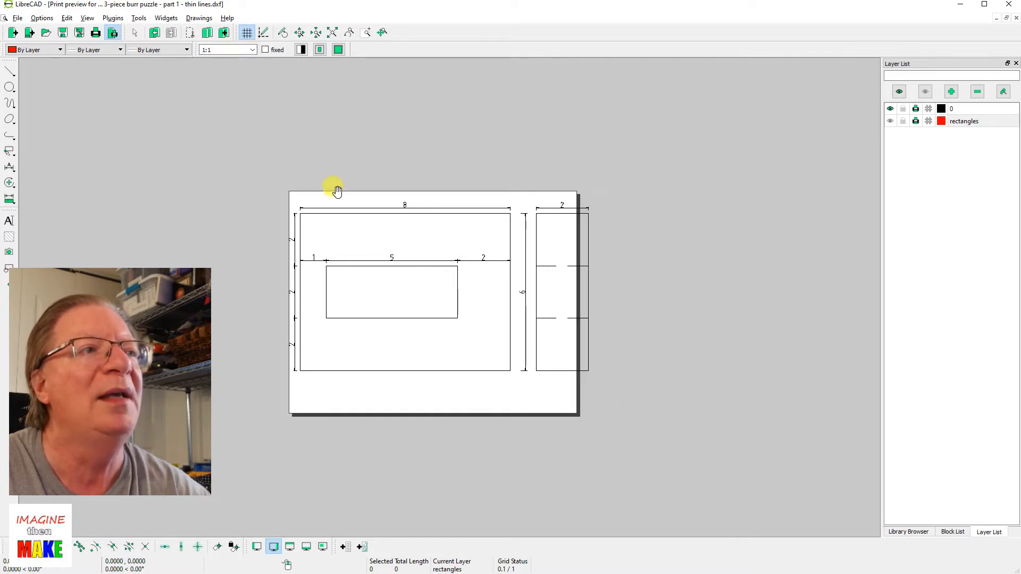
Step: Position the preview page so the 2-wide side view fits completely on it and print it on the HP LaserJet M14-M17
mouse_move(336, 198)
mouse_down()
mouse_move(237, 190)
mouse_move(323, 195)
mouse_up()
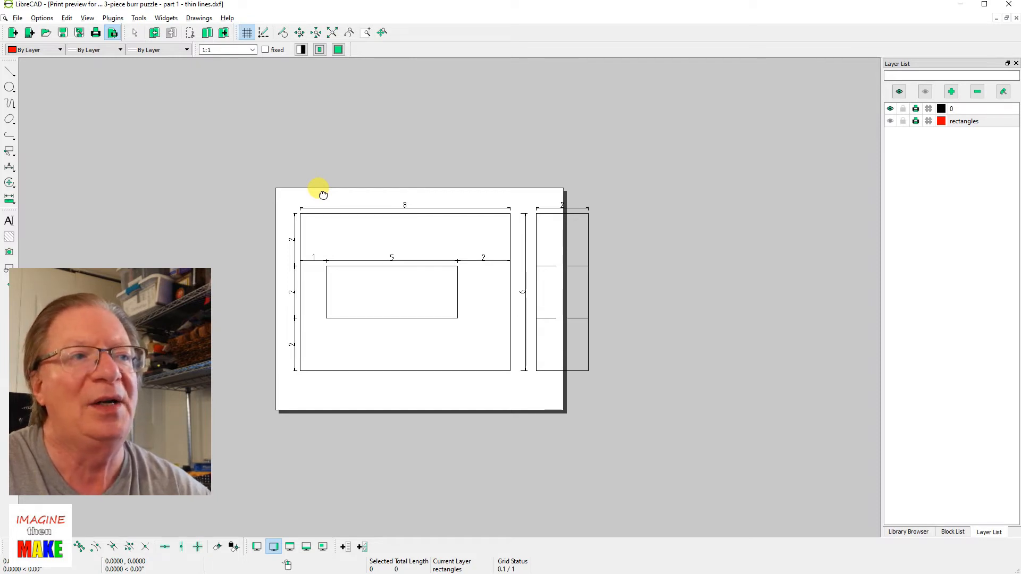
mouse_move(322, 192)
mouse_down()
mouse_move(399, 193)
mouse_move(406, 178)
mouse_up()
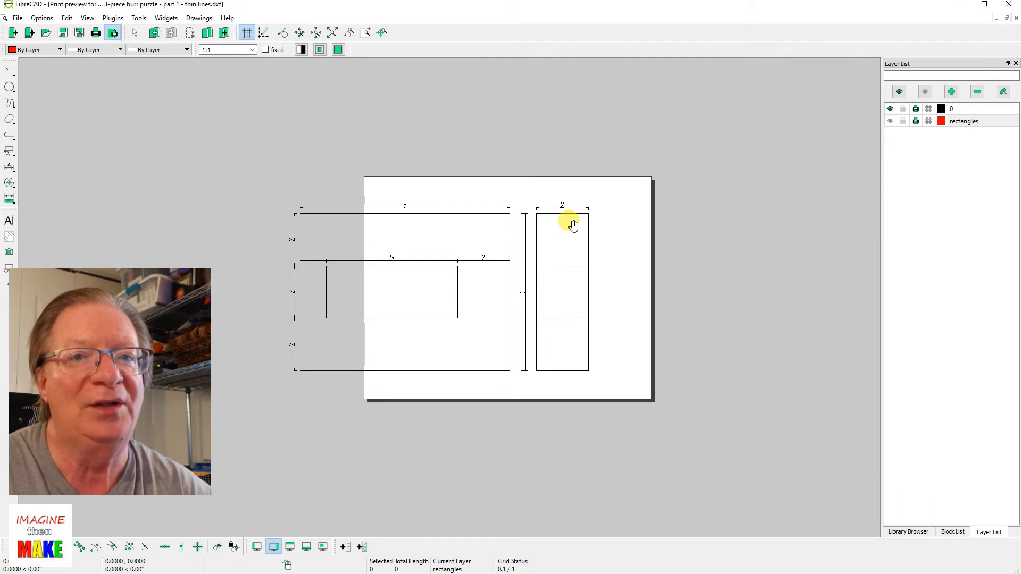
drag(500, 186, 405, 189)
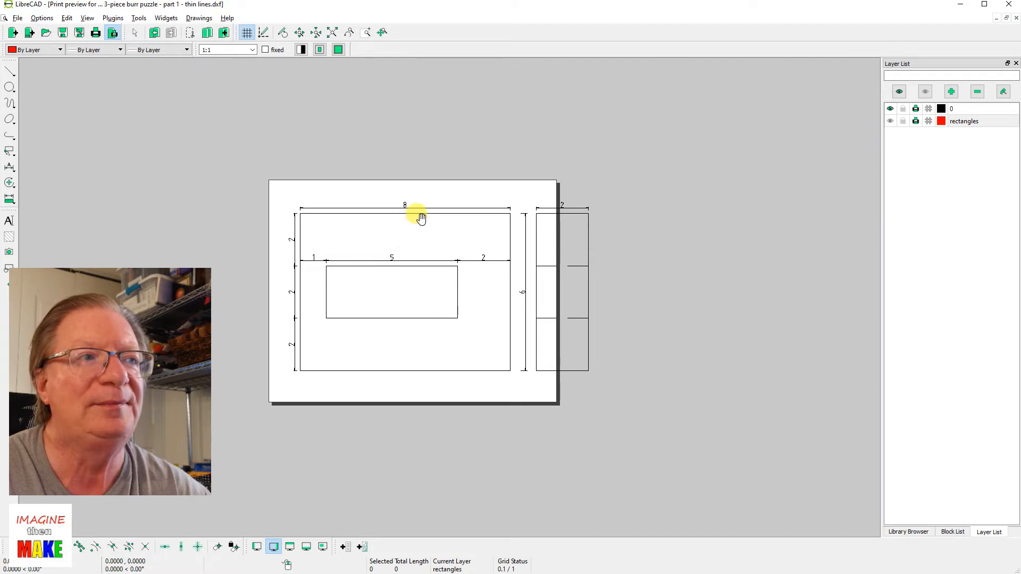
mouse_move(424, 191)
mouse_down()
mouse_move(537, 179)
mouse_move(532, 186)
mouse_up()
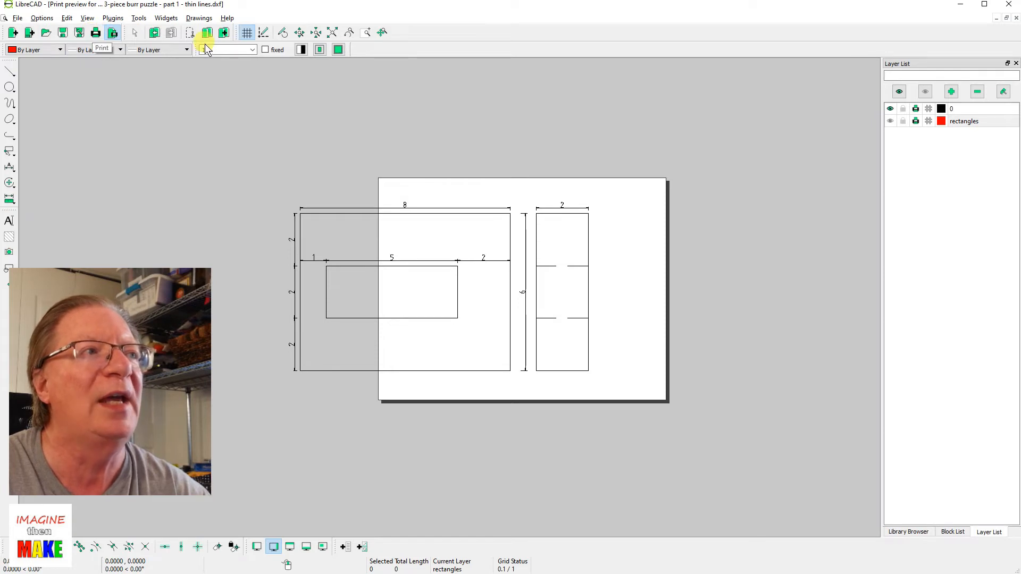
click(96, 33)
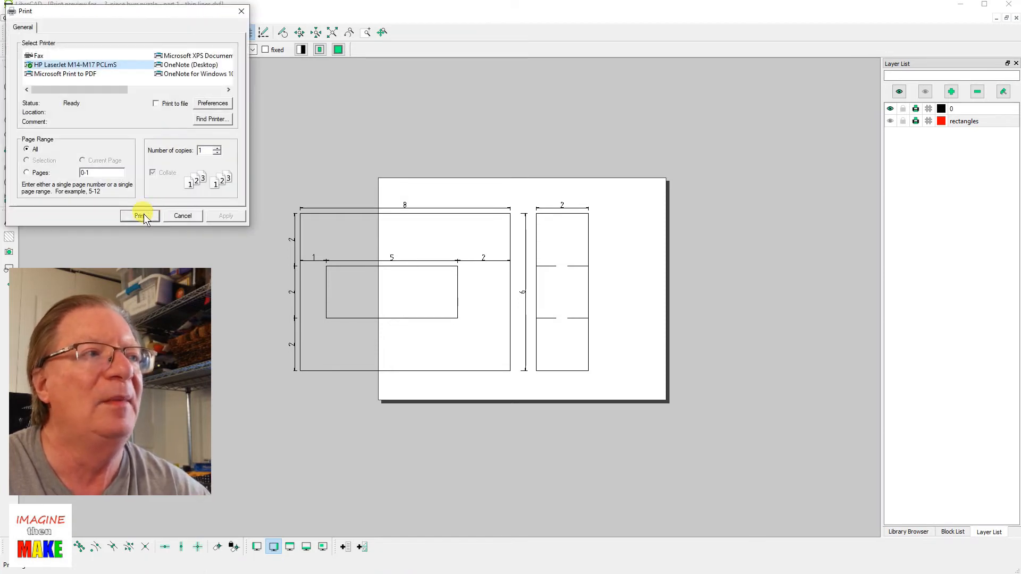
click(142, 216)
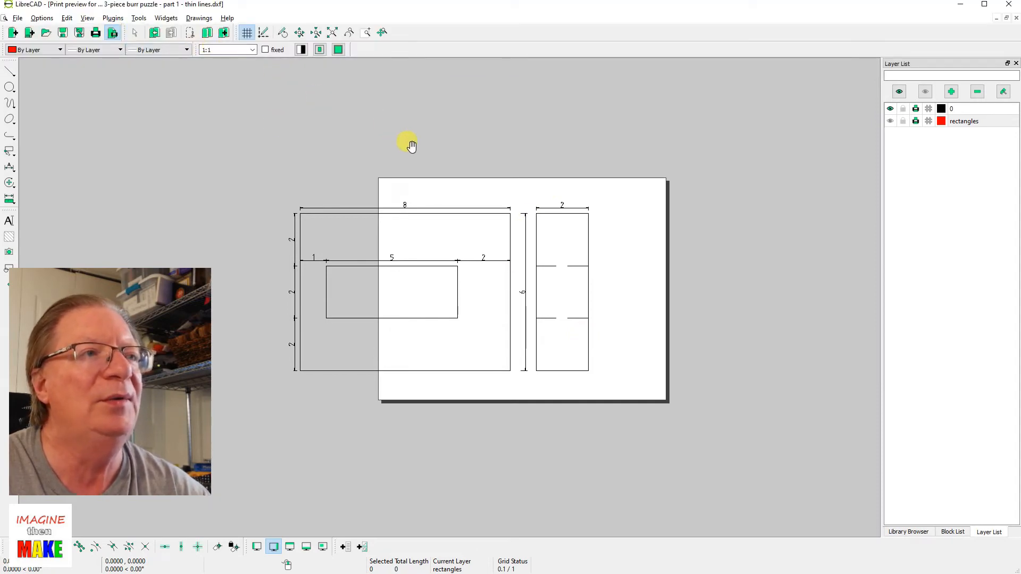
Step: Set the print scale of the preview to 1:2.667
click(222, 50)
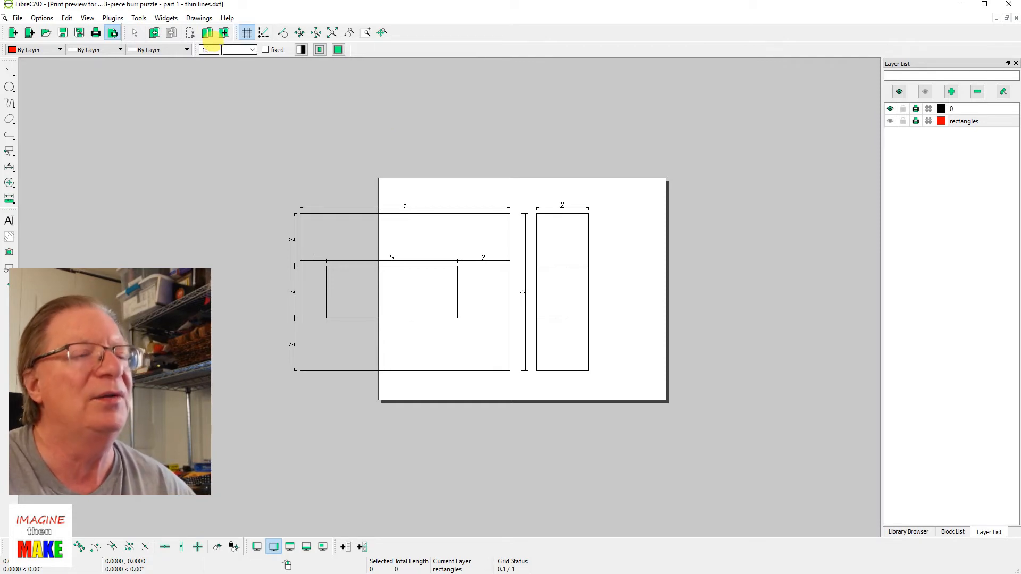
text(2.)
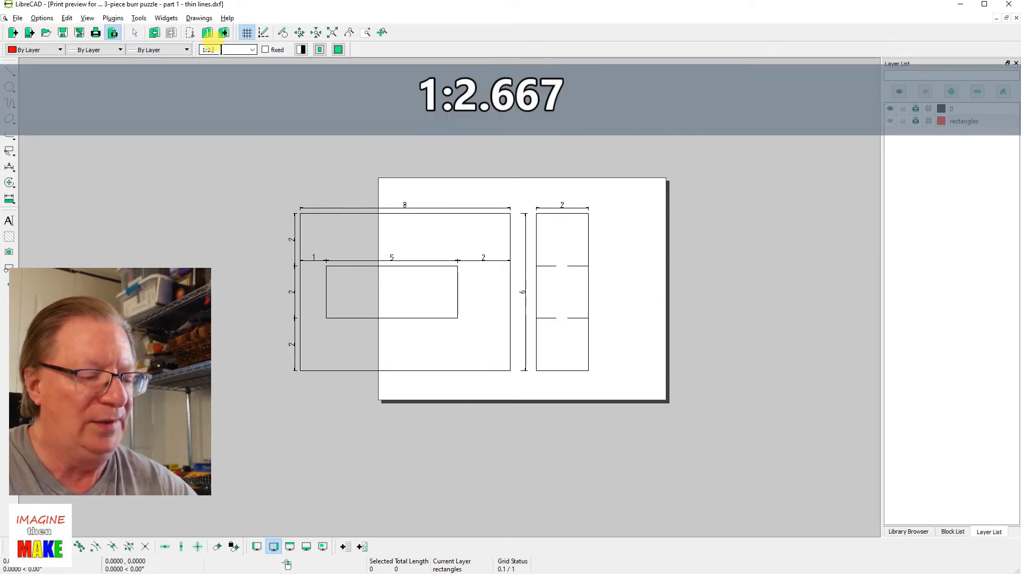
text(66)
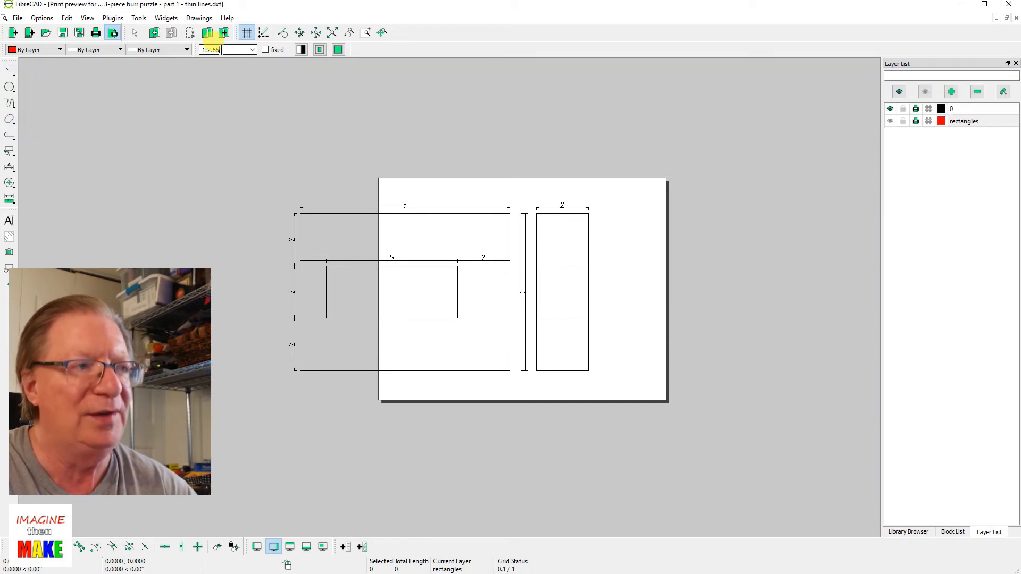
text(7)
key(Return)
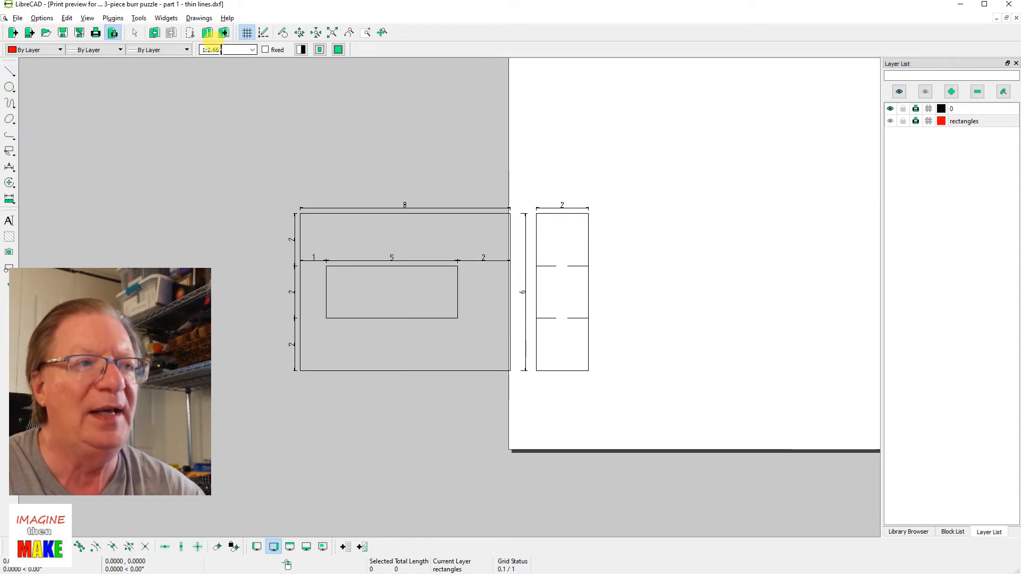
Step: Move the page so both views fit completely on it and print the scaled drawing on the HP LaserJet M14-M17
drag(683, 107, 208, 255)
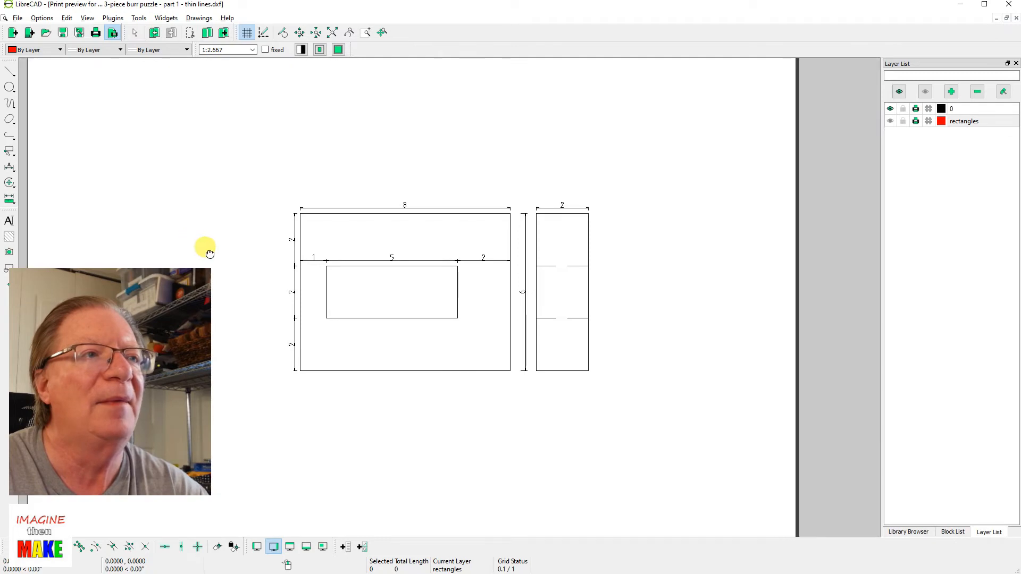
scroll(223, 247, down, 3)
drag(289, 234, 309, 226)
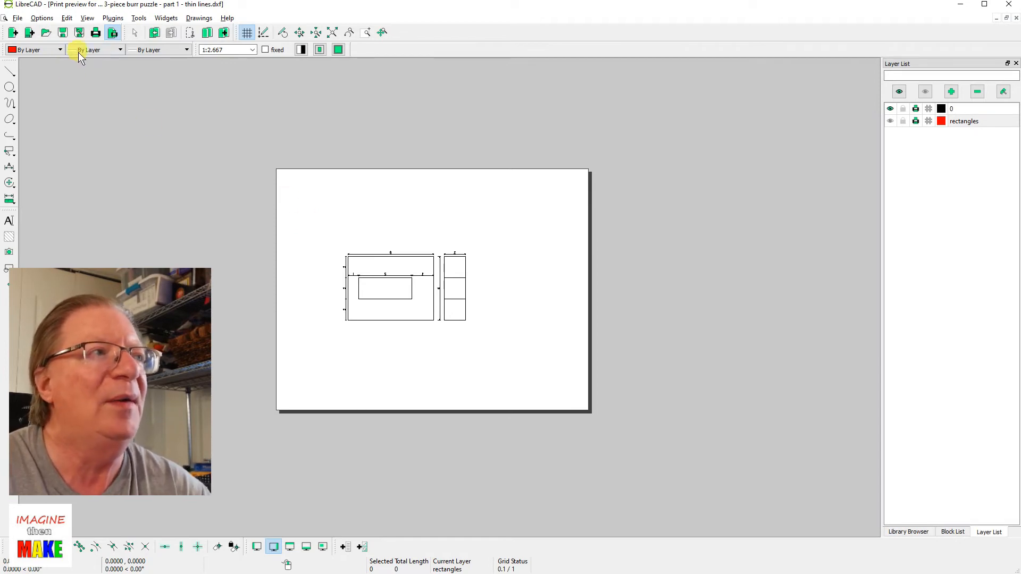
click(95, 34)
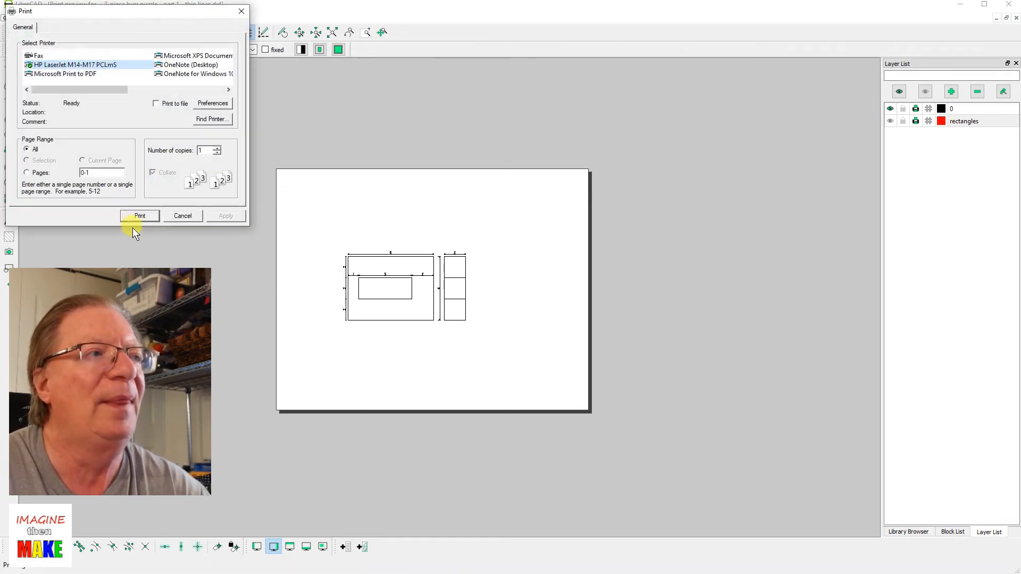
click(136, 216)
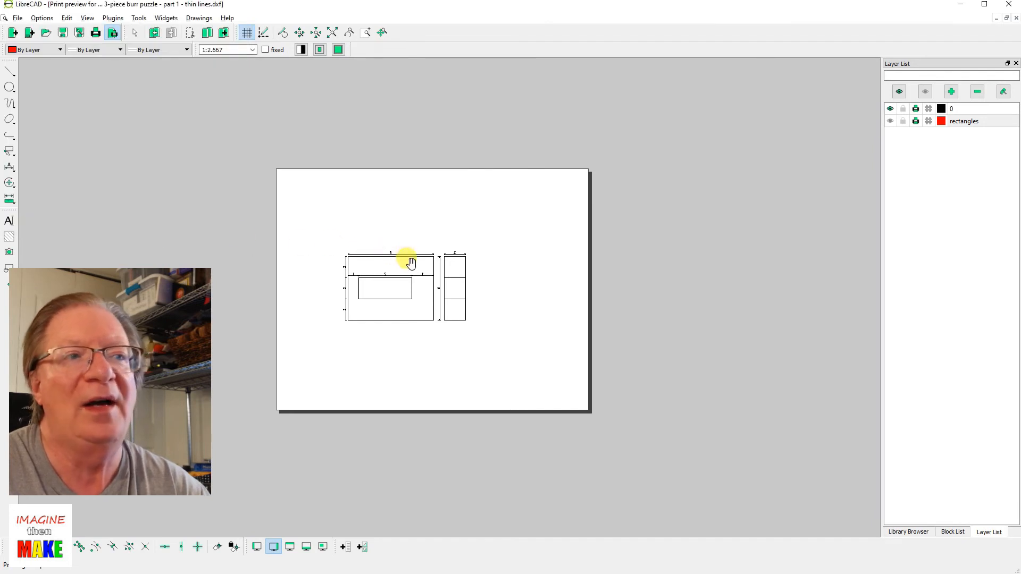